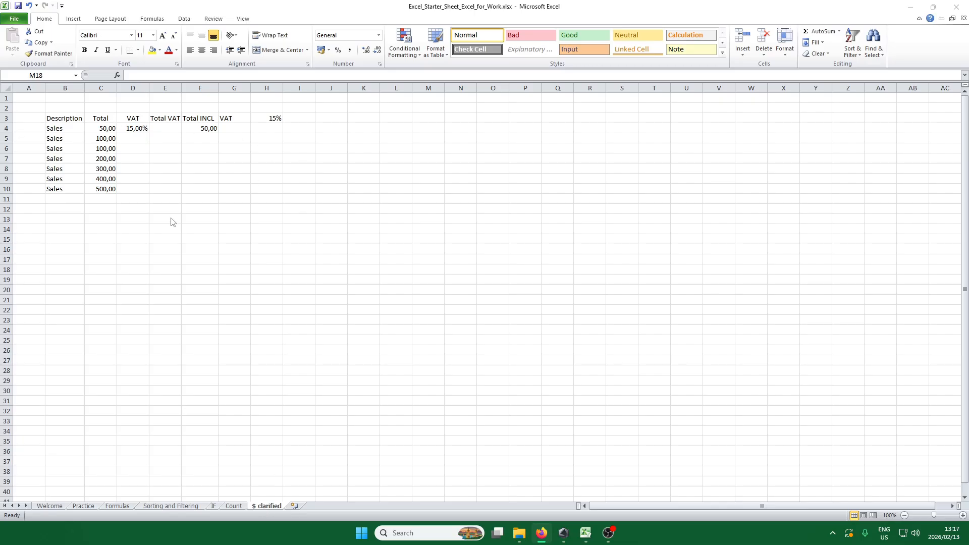
Examine the Total INCL formula in F4 and the Total and Total VAT cells it adds together.
click(285, 228)
click(168, 128)
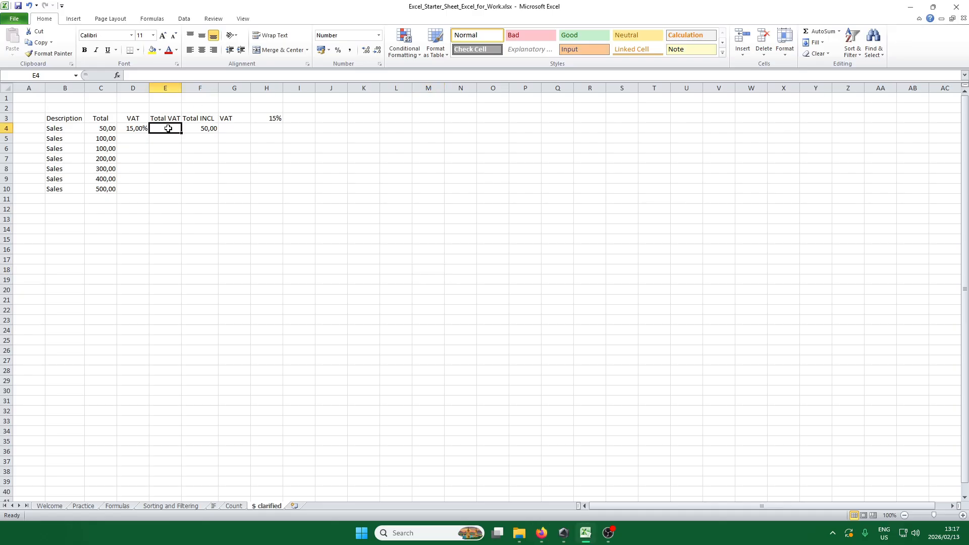
click(105, 129)
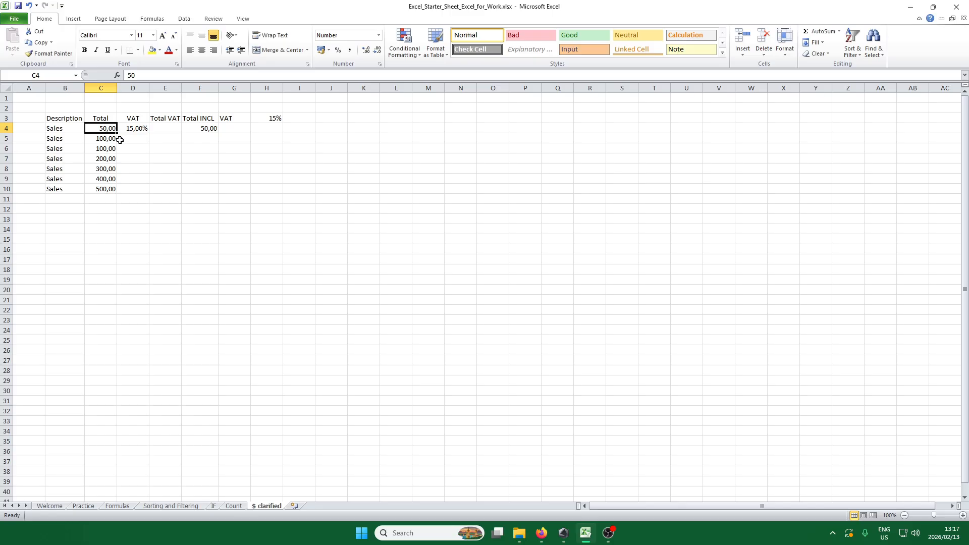
click(161, 129)
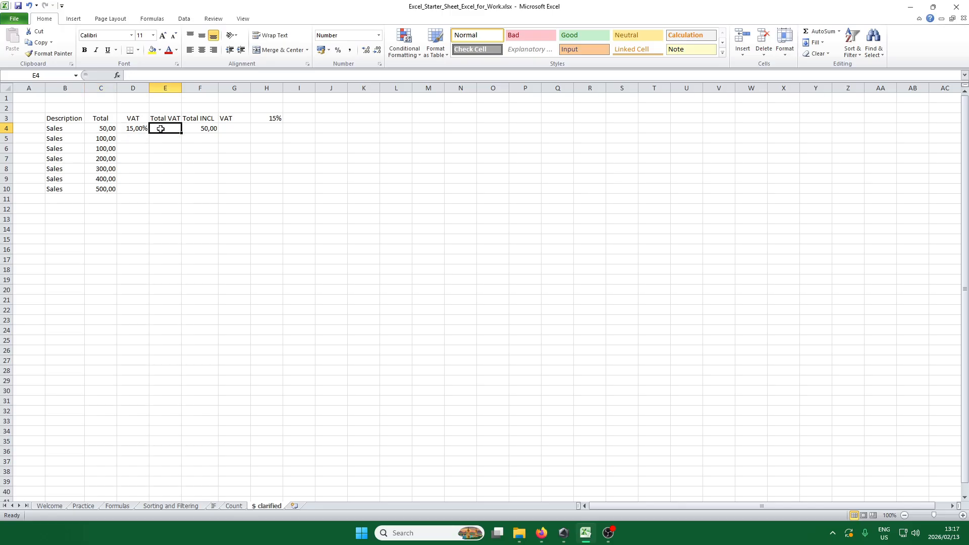
key(Right)
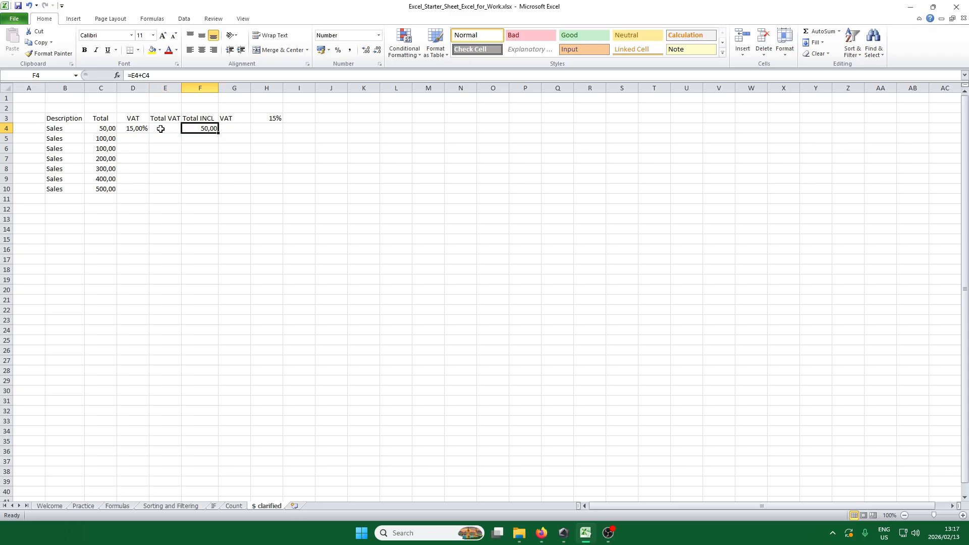
click(161, 129)
key(Right)
double_click(198, 130)
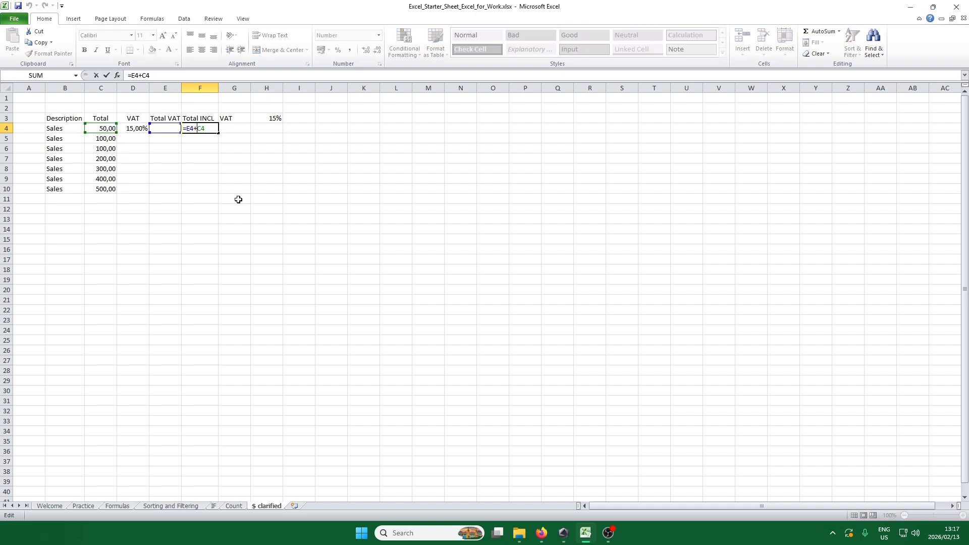
key(Return)
Enter the formula =C4*D4 in E4 to calculate the first sales row's Total VAT.
key(Left)
key(Up)
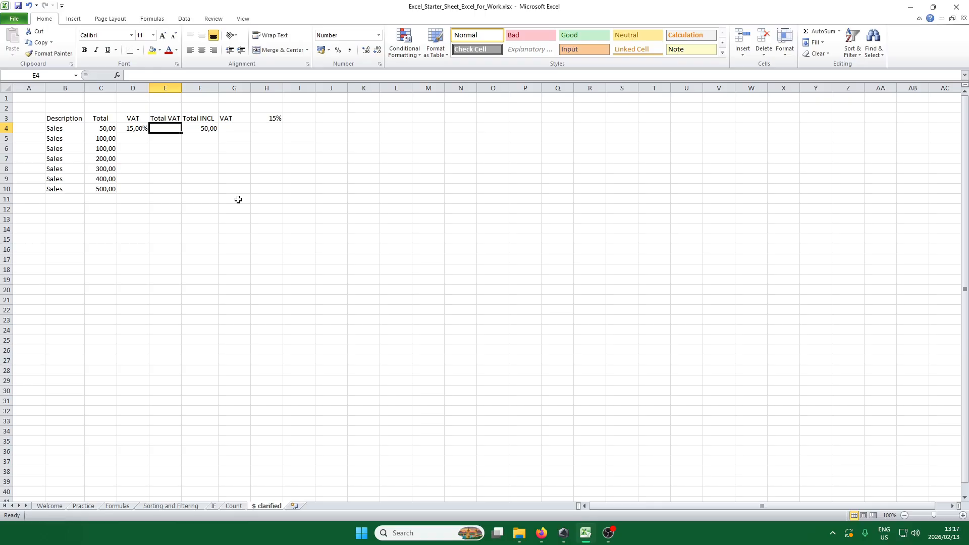
text(=)
key(Left)
key(Left)
text(*)
key(Left)
key(Return)
key(Up)
Fill the Total VAT formula from E4 down through E10.
click(199, 128)
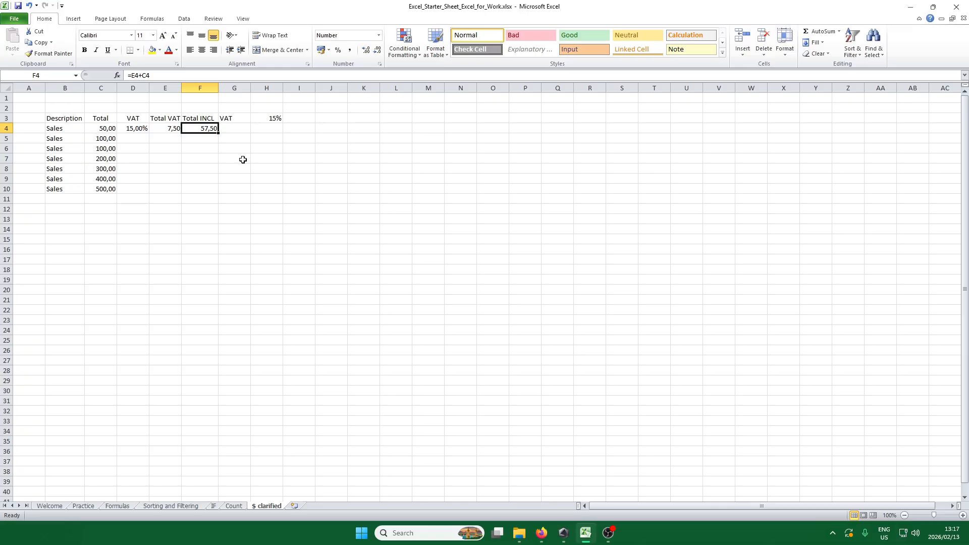
click(177, 130)
drag(182, 130, 181, 190)
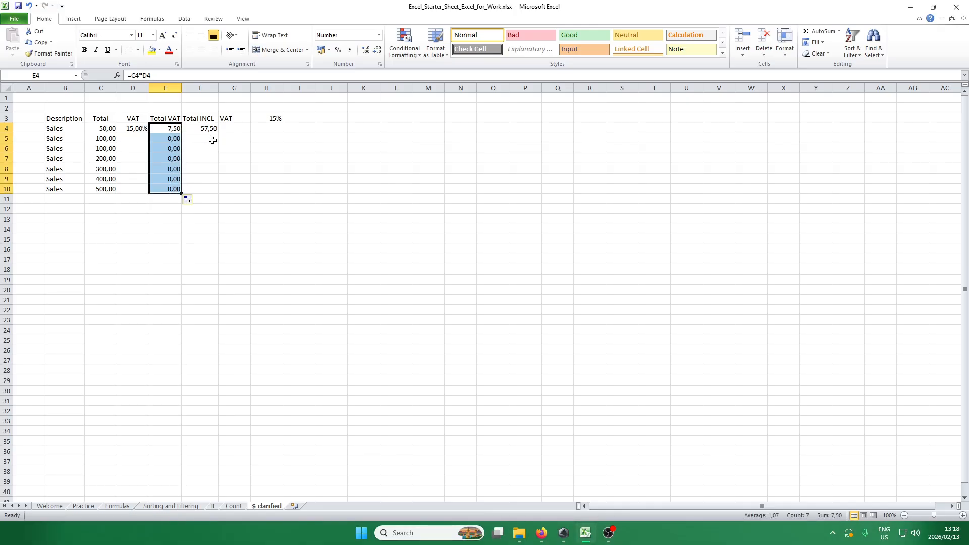
Examine the Total VAT formulas in E4 to E7 to see which cells each row references.
click(167, 140)
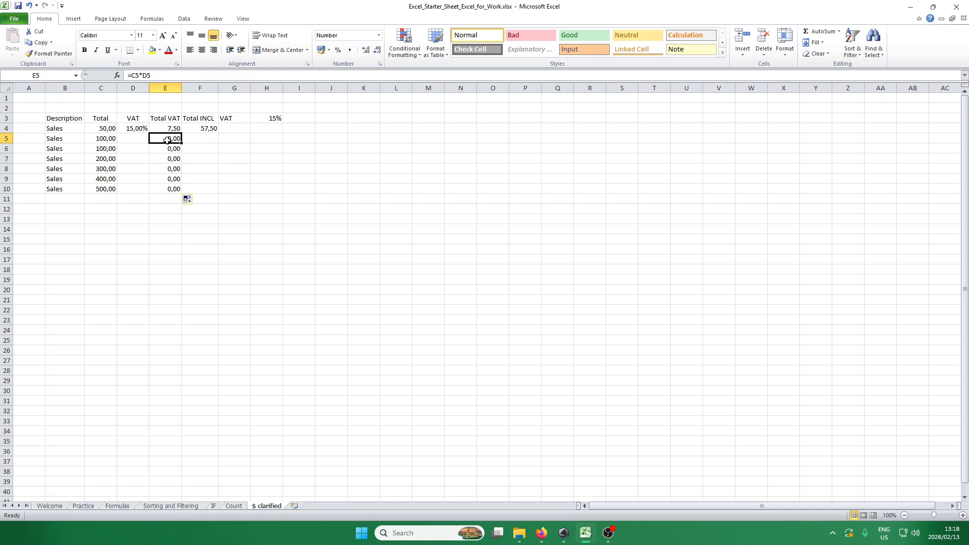
click(174, 128)
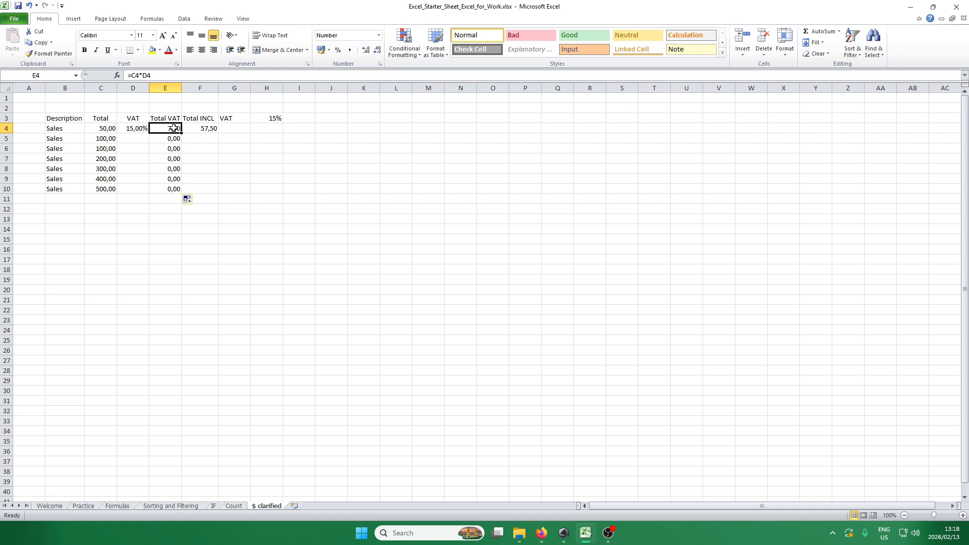
double_click(163, 128)
key(Return)
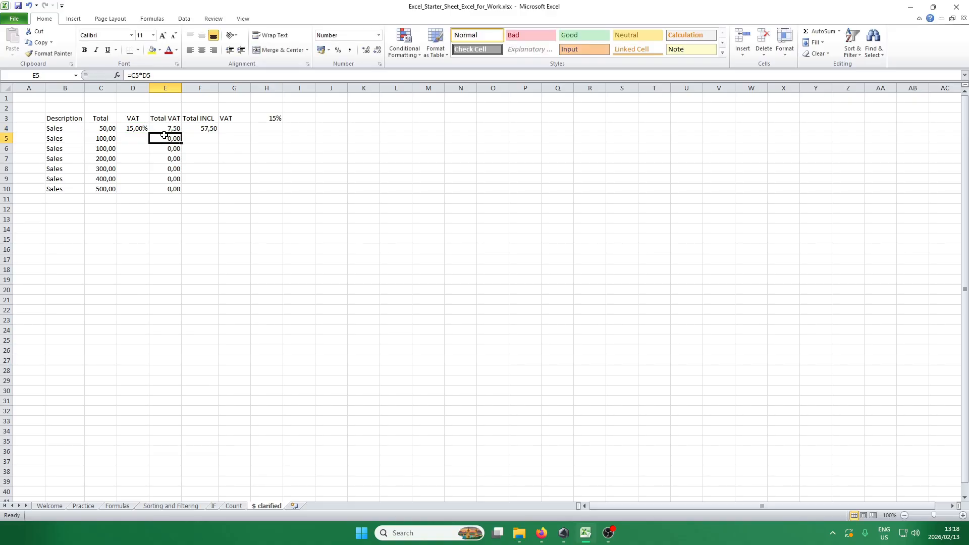
double_click(167, 139)
key(Return)
double_click(167, 149)
key(Return)
double_click(167, 158)
key(Return)
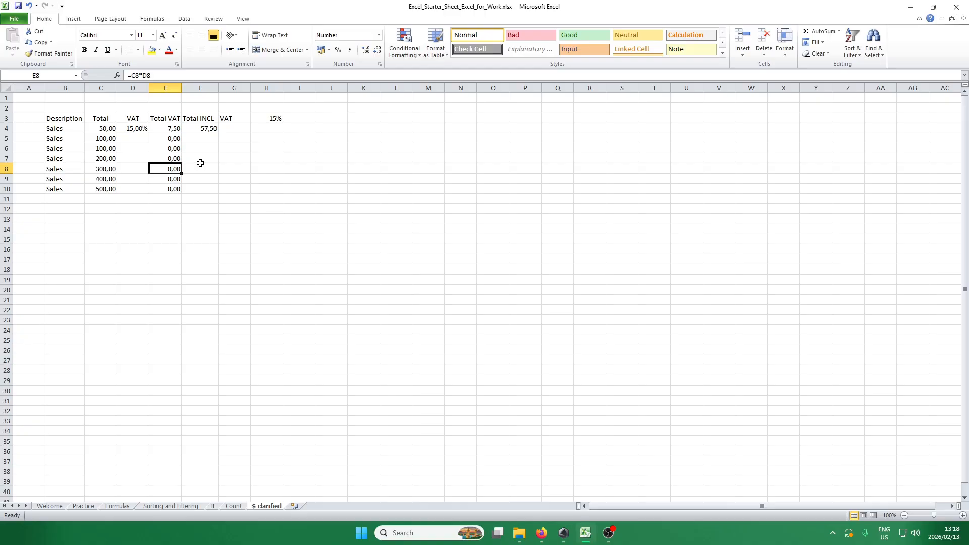
click(305, 180)
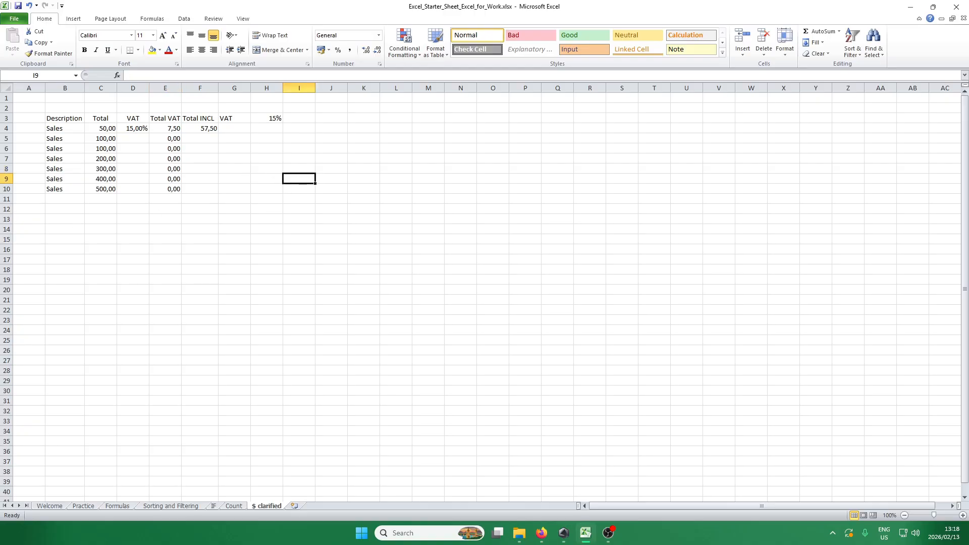
Review the VAT rate in D4, the empty VAT cell D5, the separate VAT rate in G3:H3 and the formula in E4.
key(alt+Tab)
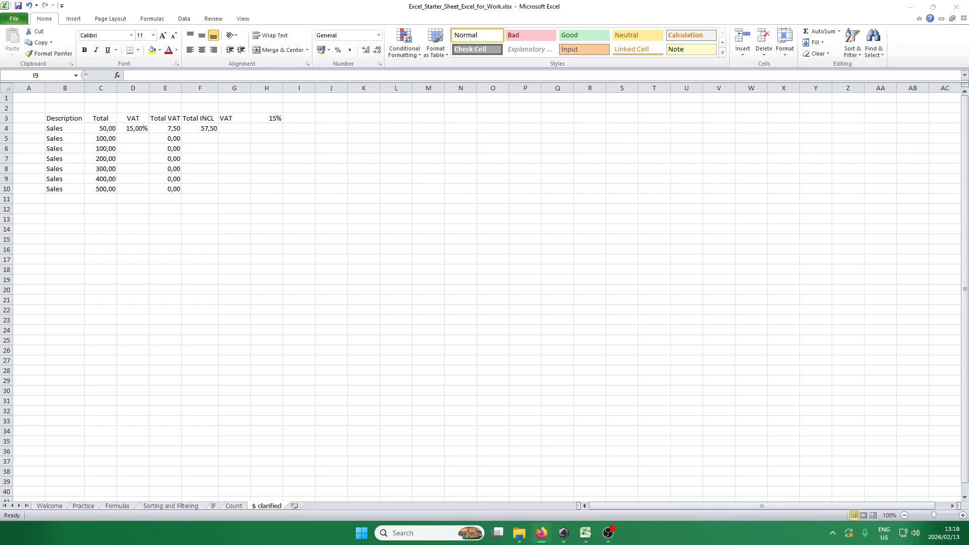
key(alt+Tab)
click(137, 127)
click(139, 141)
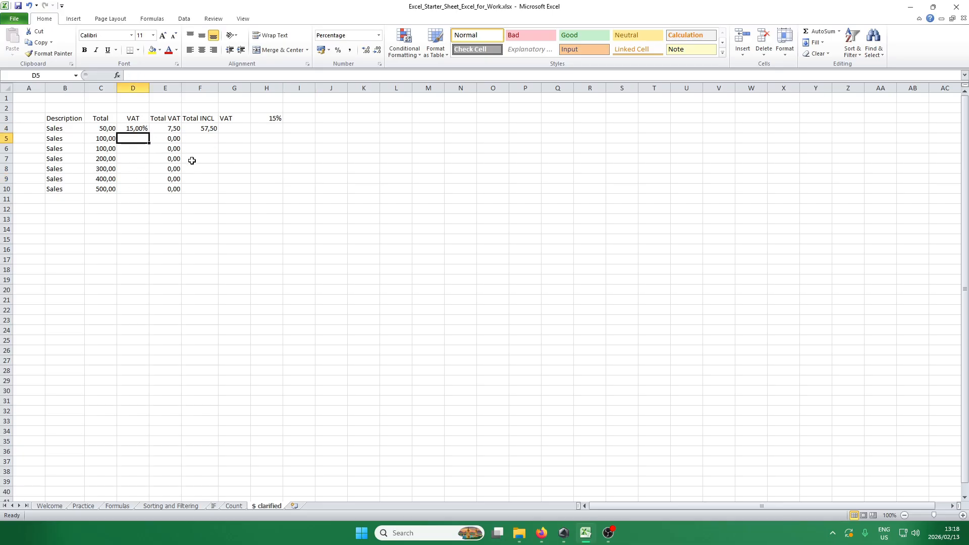
drag(236, 119, 269, 120)
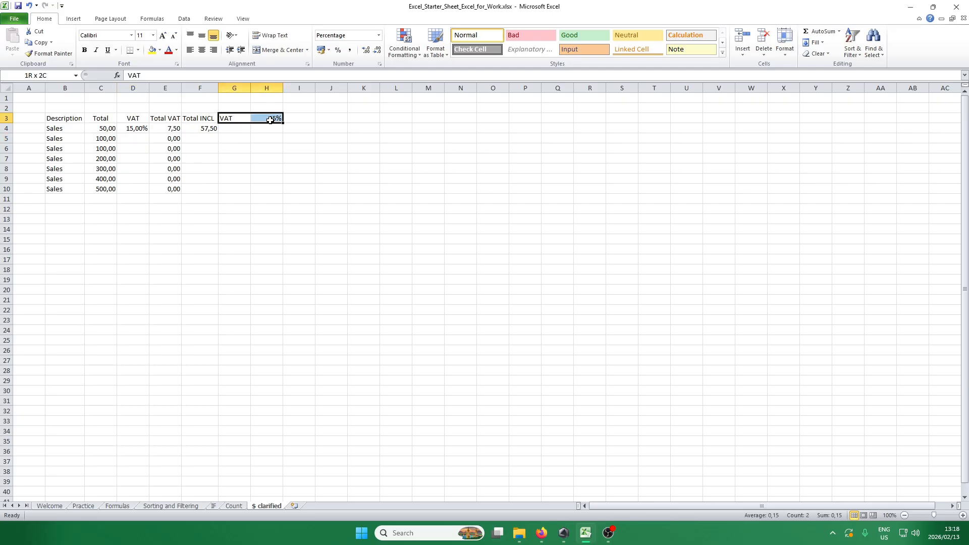
click(270, 120)
drag(222, 118, 256, 118)
click(167, 127)
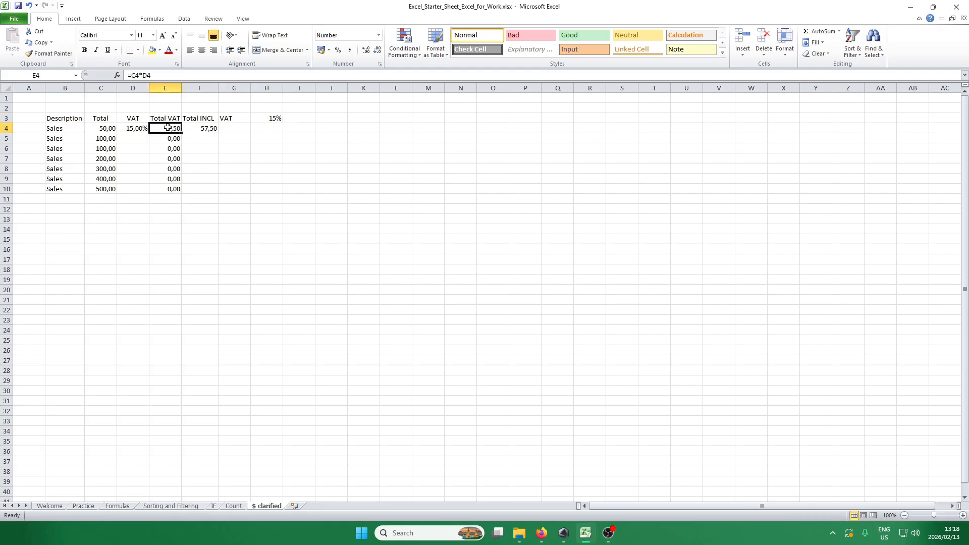
Replace the Total VAT formula in E5 with =C5*$H$3, using an absolute reference to the separate VAT rate.
click(167, 138)
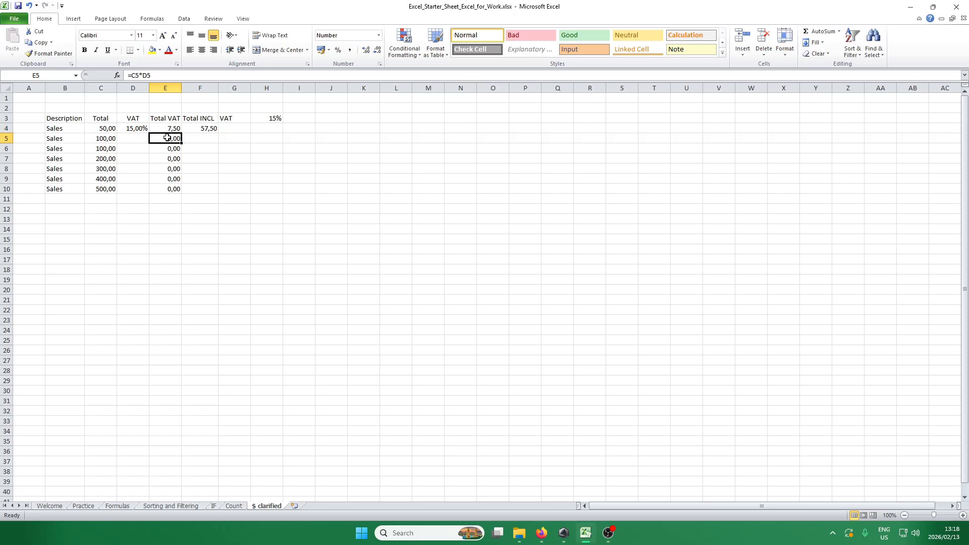
text(=)
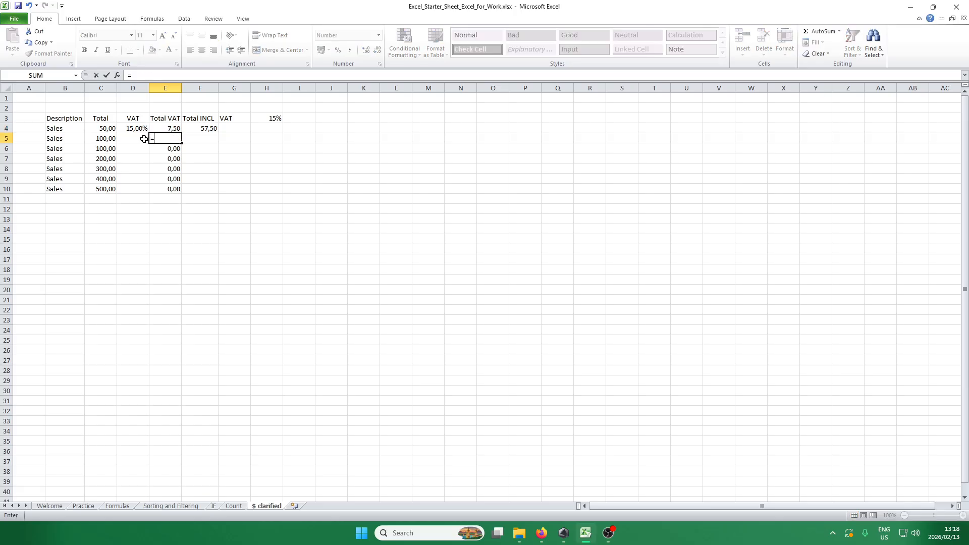
click(102, 138)
text(*$)
text(h$3)
key(Return)
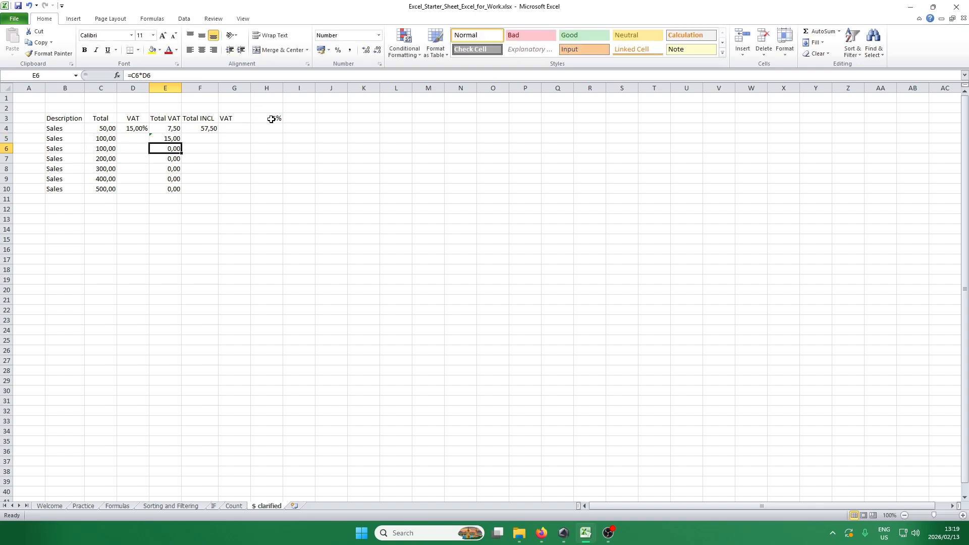
Change the absolute reference in the E5 Total VAT formula from $H$3 to $D$4.
click(168, 138)
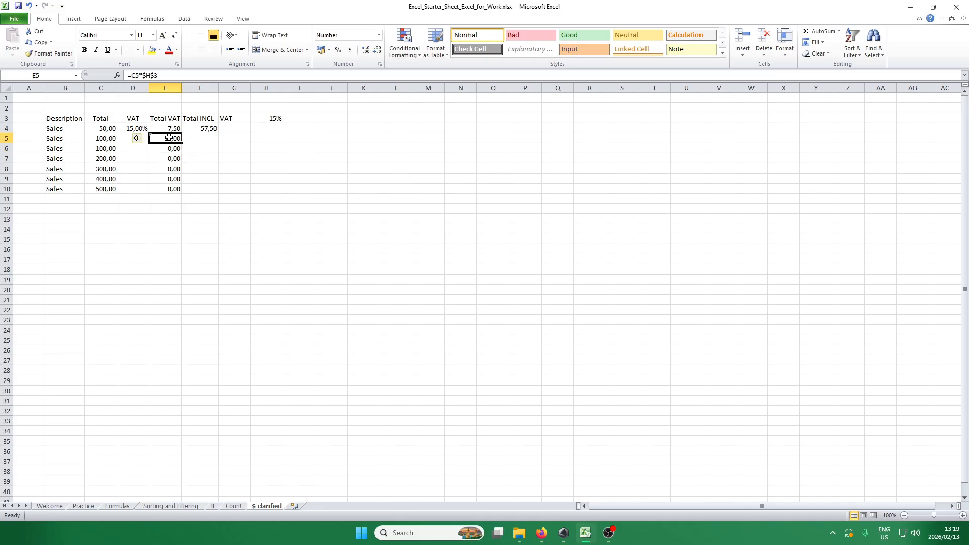
click(277, 119)
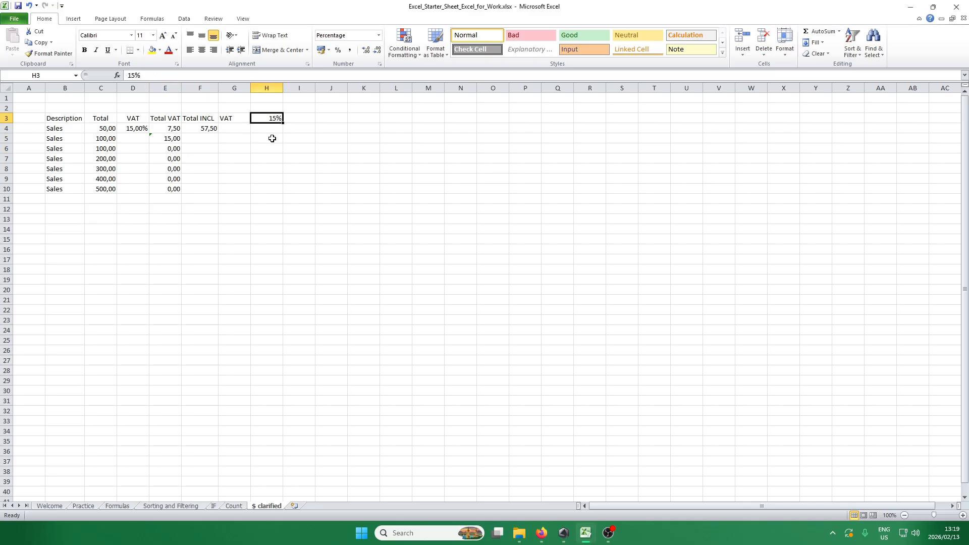
click(176, 137)
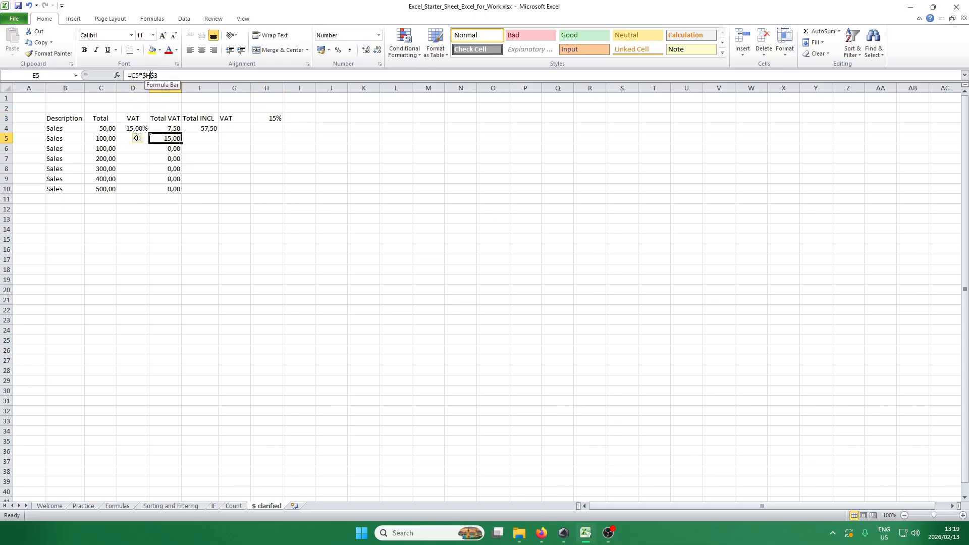
click(150, 75)
key(BackSpace)
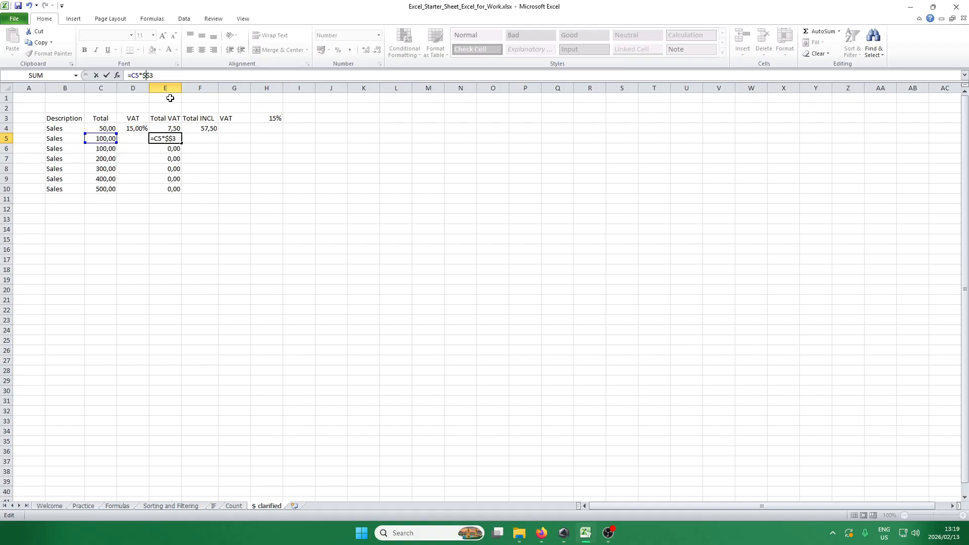
text(D)
key(BackSpace)
text(4)
key(Return)
Fill the Total INCL formula from F4 down through F10.
click(174, 138)
click(216, 126)
drag(219, 133, 220, 194)
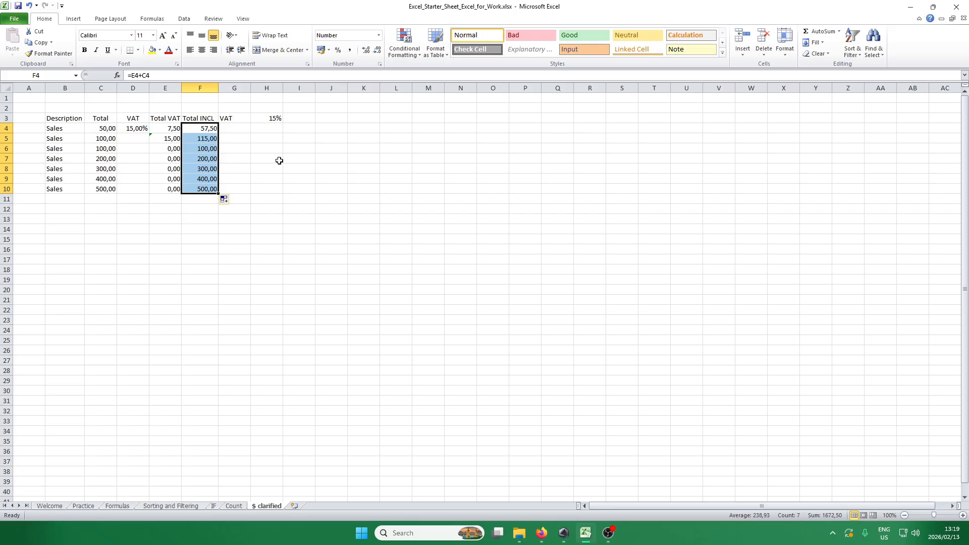
Compare the absolute-reference formula in E5 with the relative formula in E4 and the VAT rates in H3 and D4.
click(167, 138)
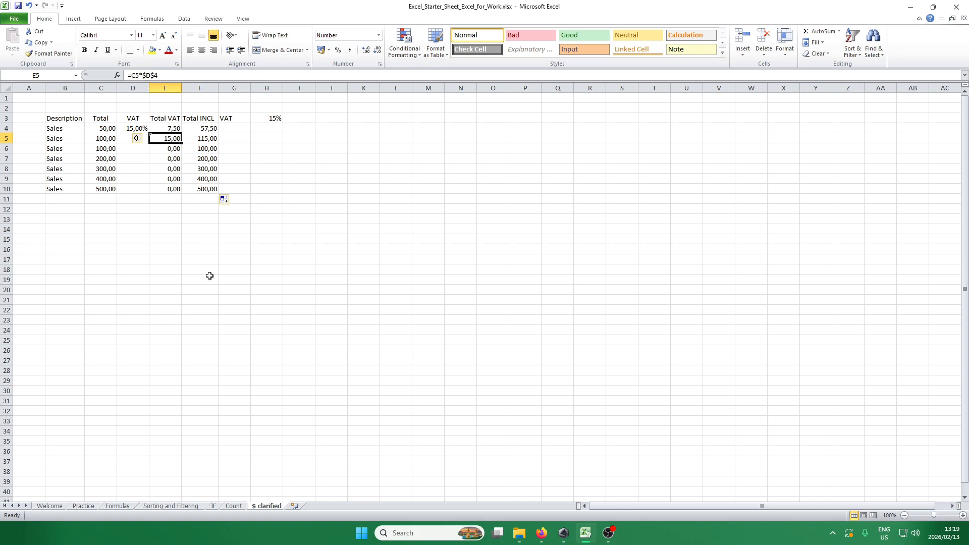
key(alt+Tab)
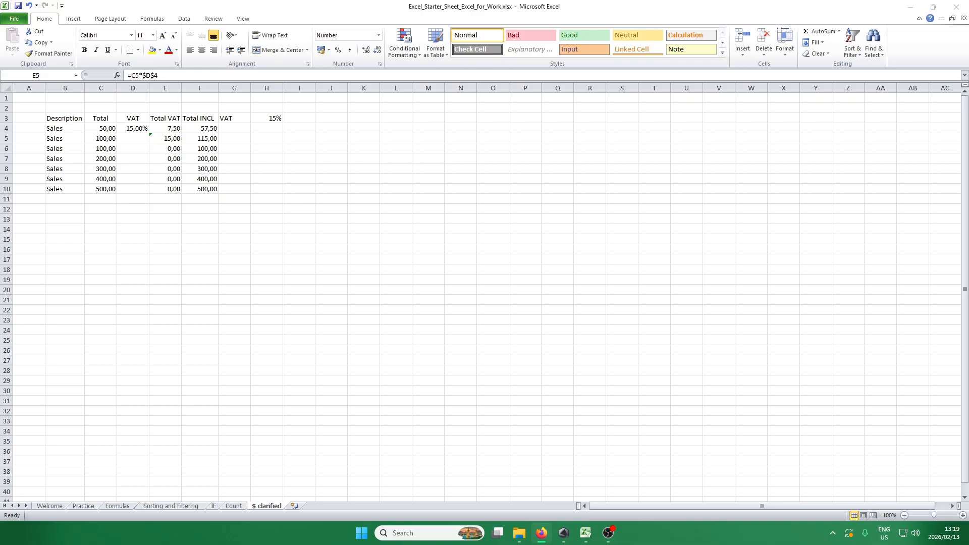
click(172, 142)
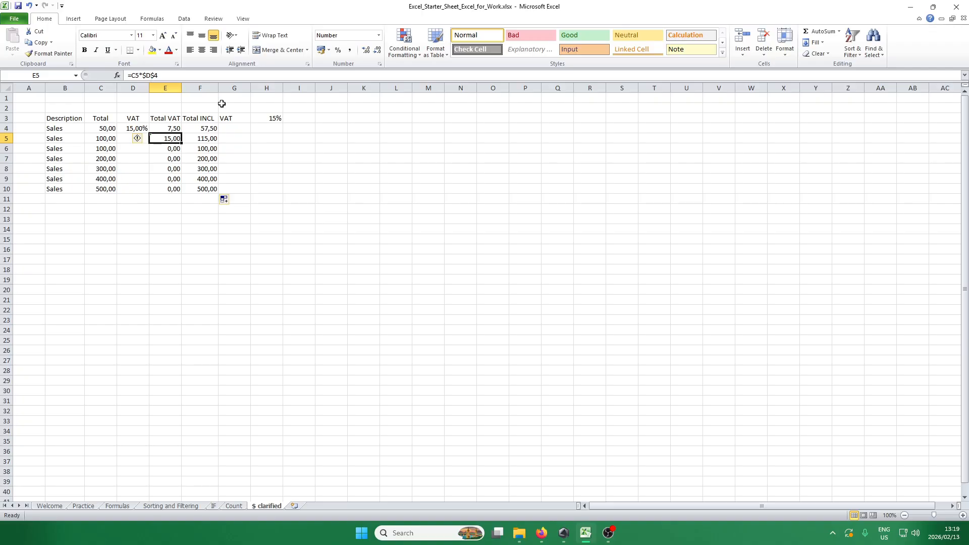
click(267, 121)
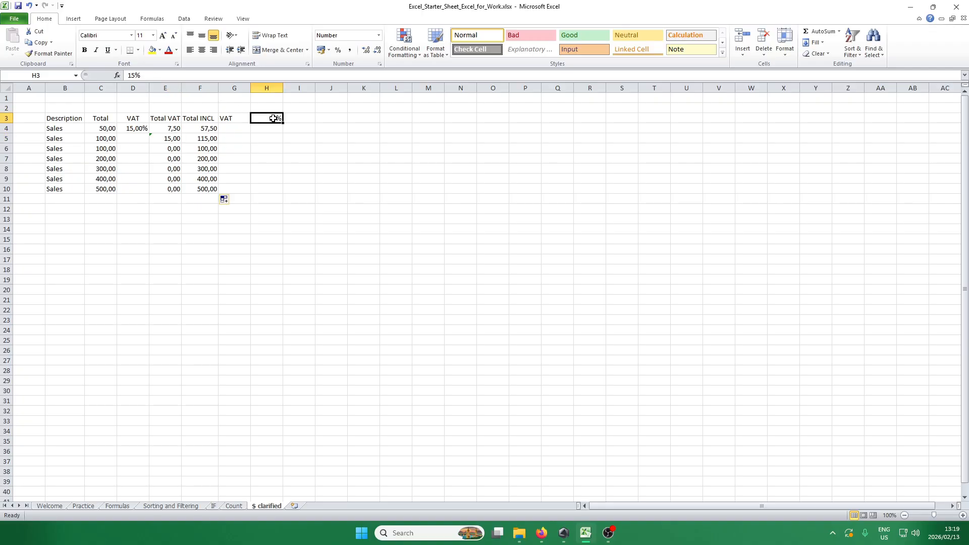
click(165, 138)
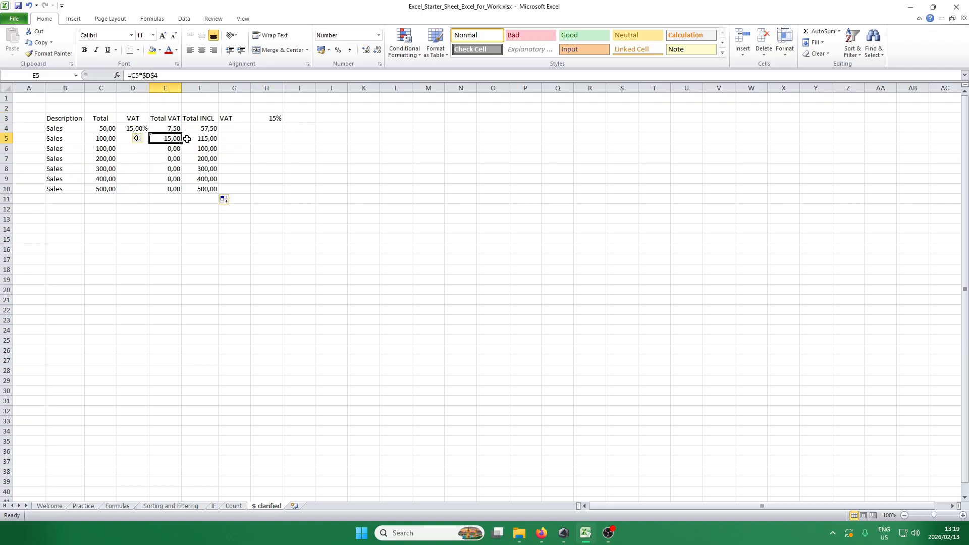
click(134, 129)
click(172, 128)
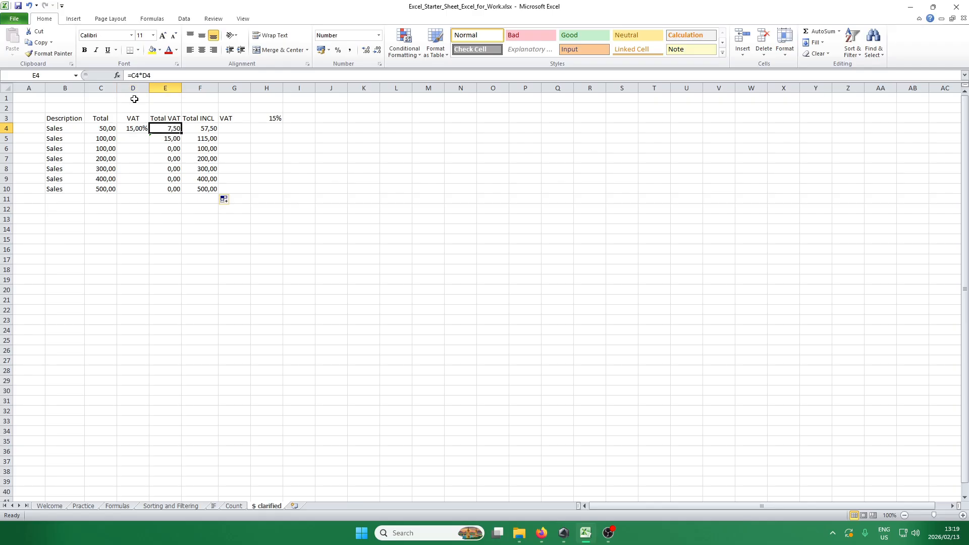
Fill the Total VAT formula =C5*$D$4 from E5 down through E10 and check the copied formulas in E6 to E8.
click(172, 139)
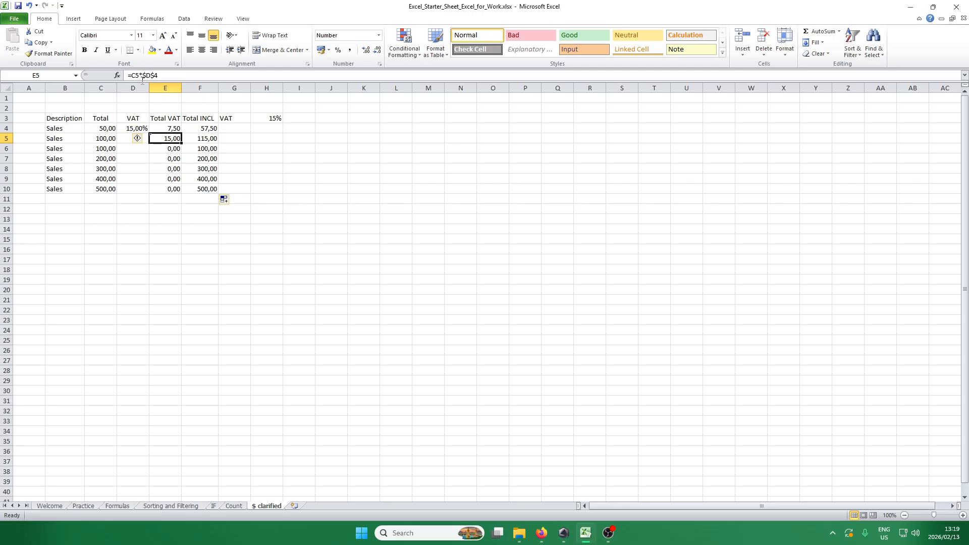
drag(182, 144, 175, 193)
click(171, 146)
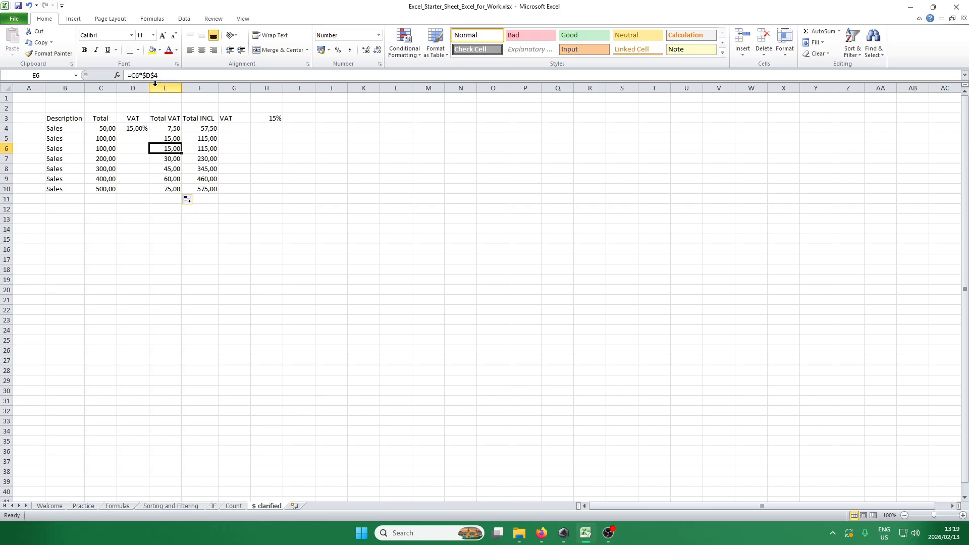
click(178, 159)
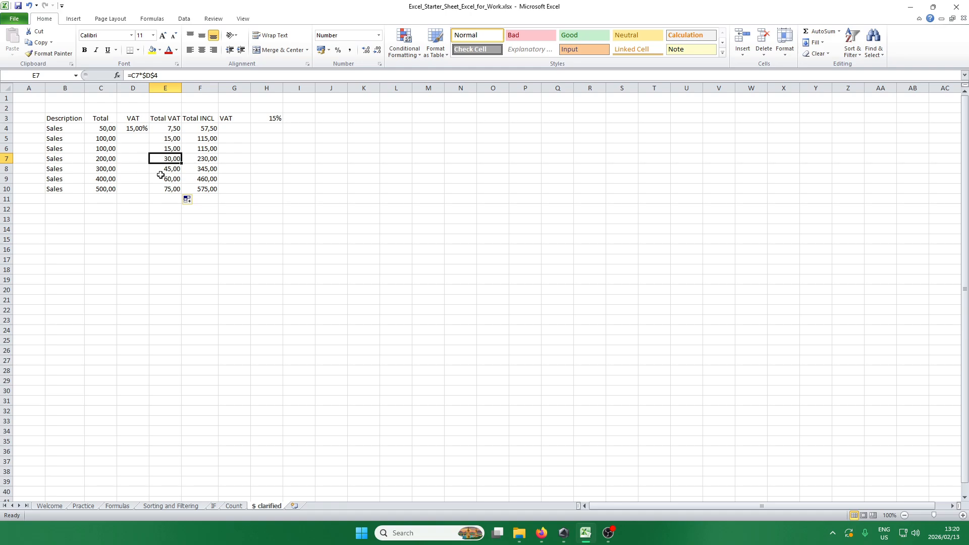
click(174, 167)
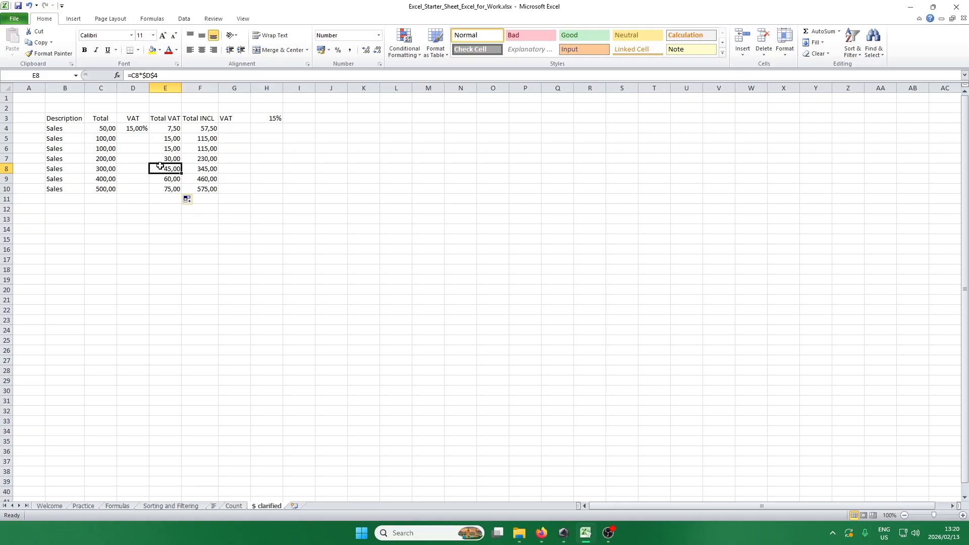
Review the sales totals in C4:C10 and the VAT rates in D4 and H3.
drag(103, 128, 97, 186)
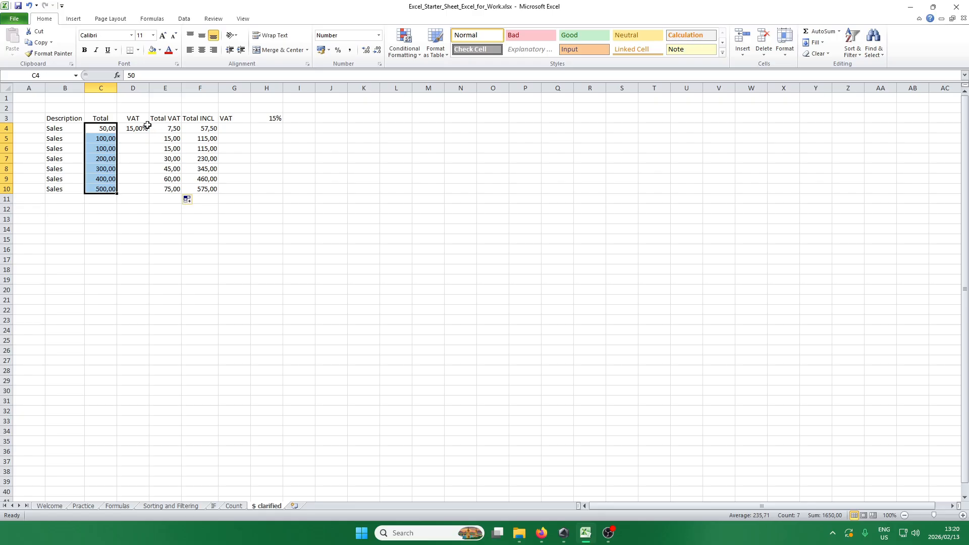
click(136, 129)
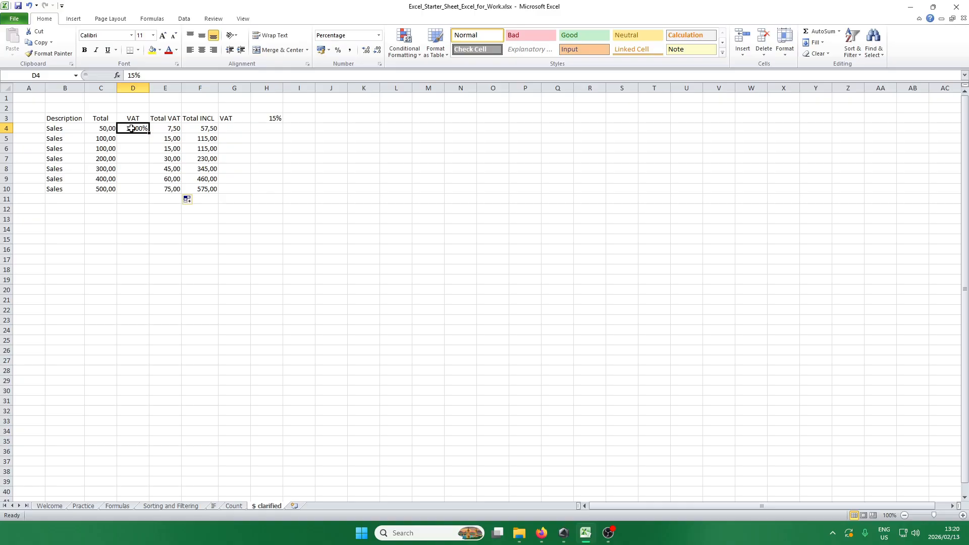
click(273, 118)
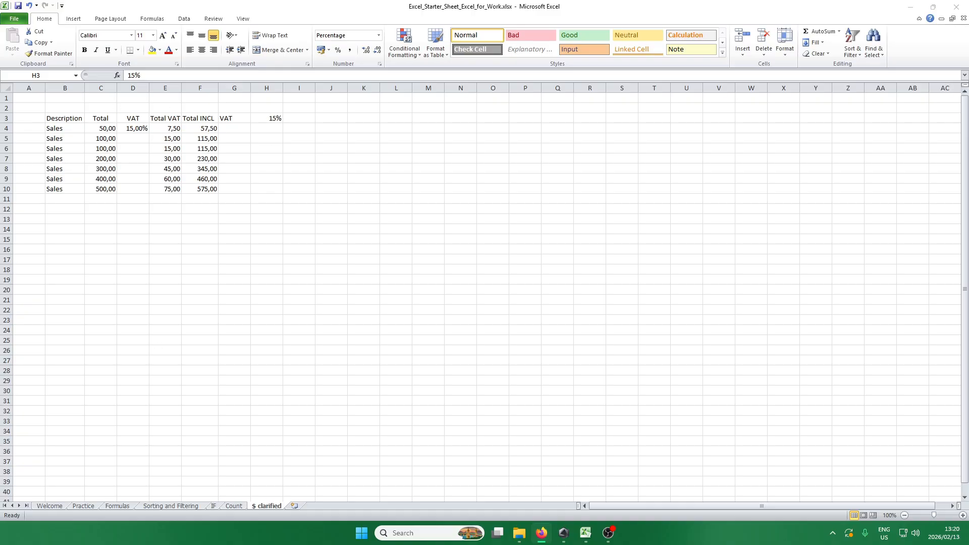
click(273, 167)
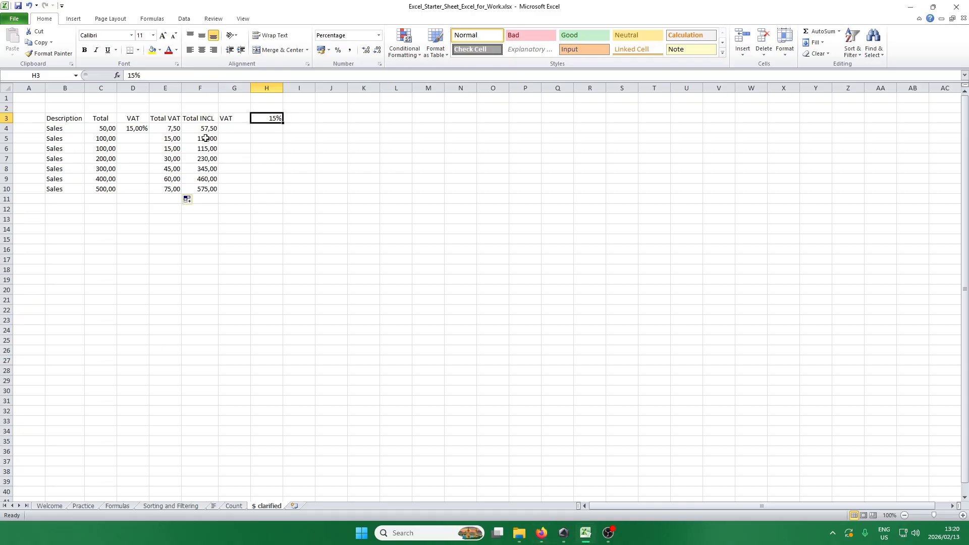
Compare the Total VAT formulas in E4 and E5, tracing the absolute reference in E5 back to the VAT rate in D4.
click(173, 128)
click(171, 138)
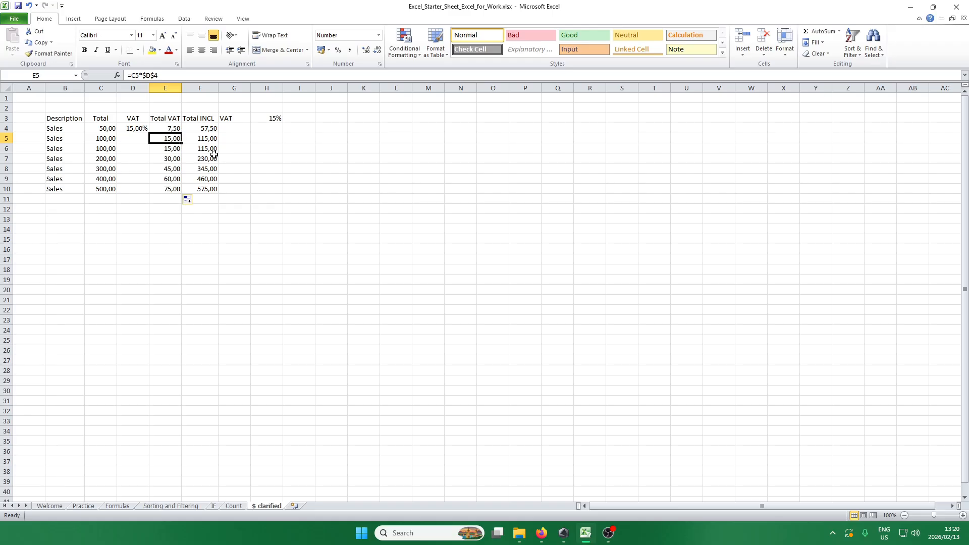
click(141, 128)
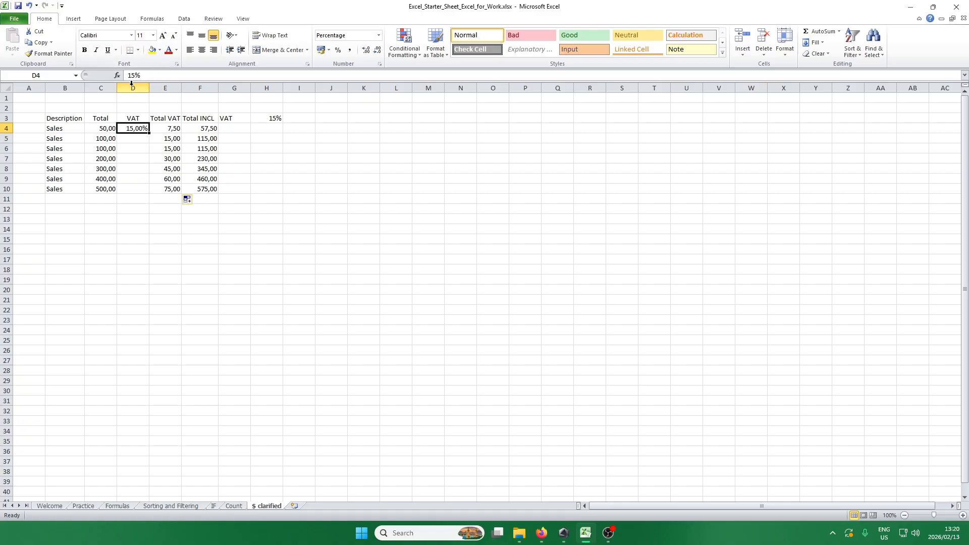
click(172, 137)
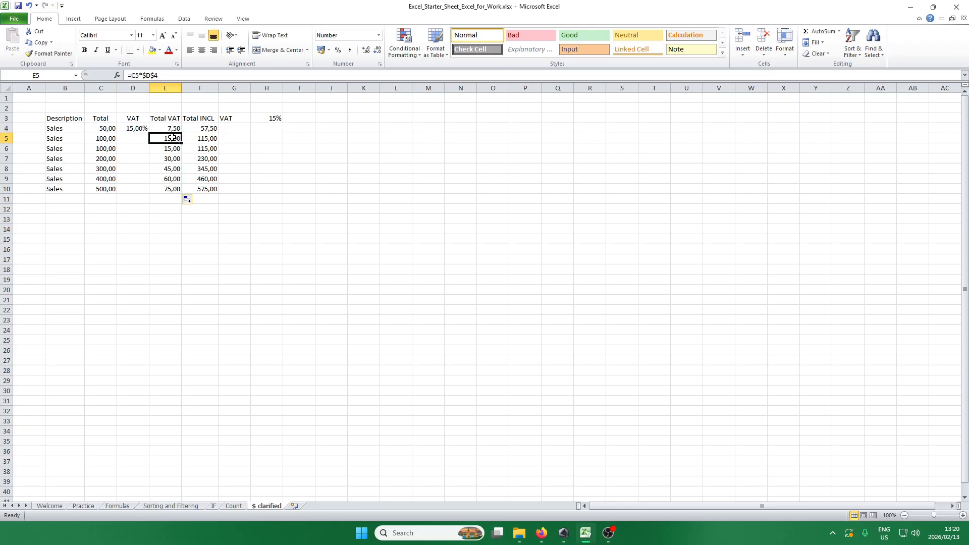
click(137, 130)
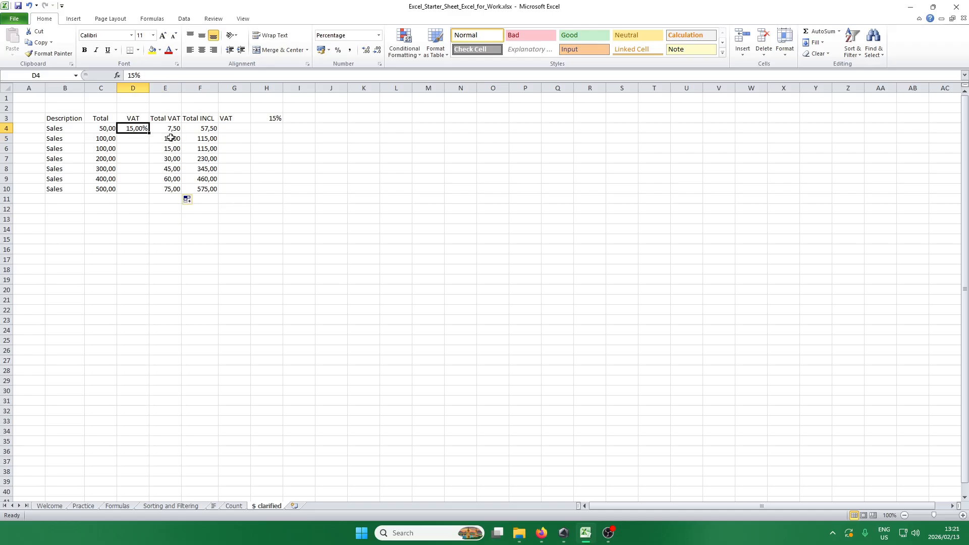
click(171, 138)
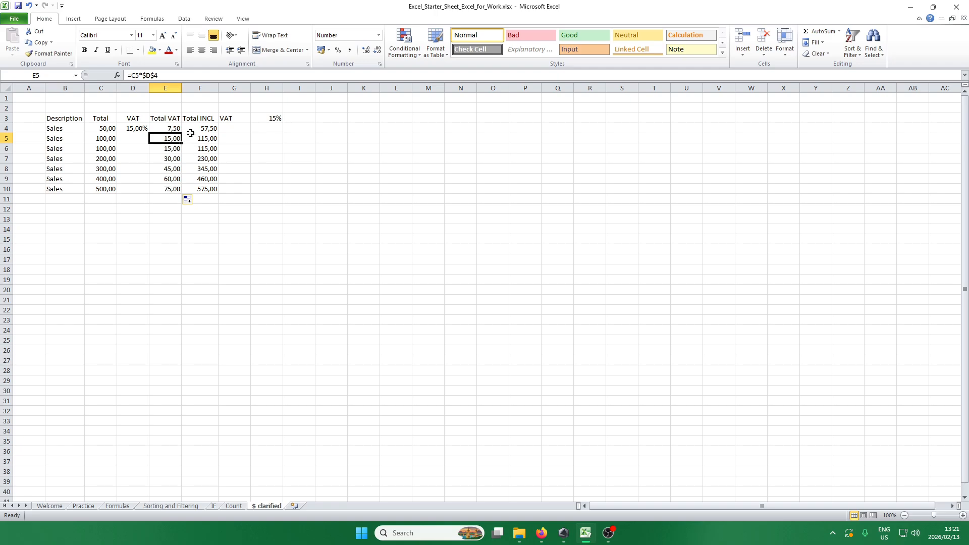
click(145, 129)
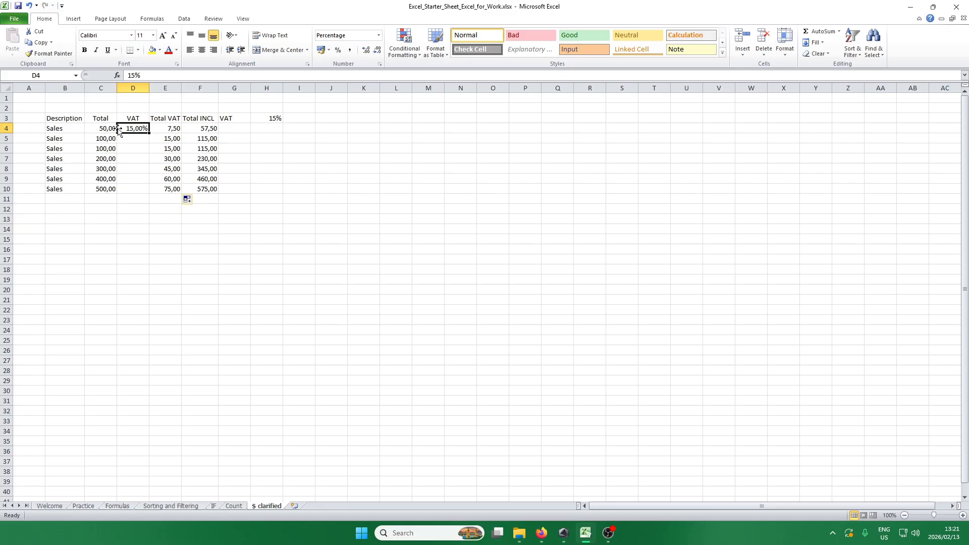
click(169, 139)
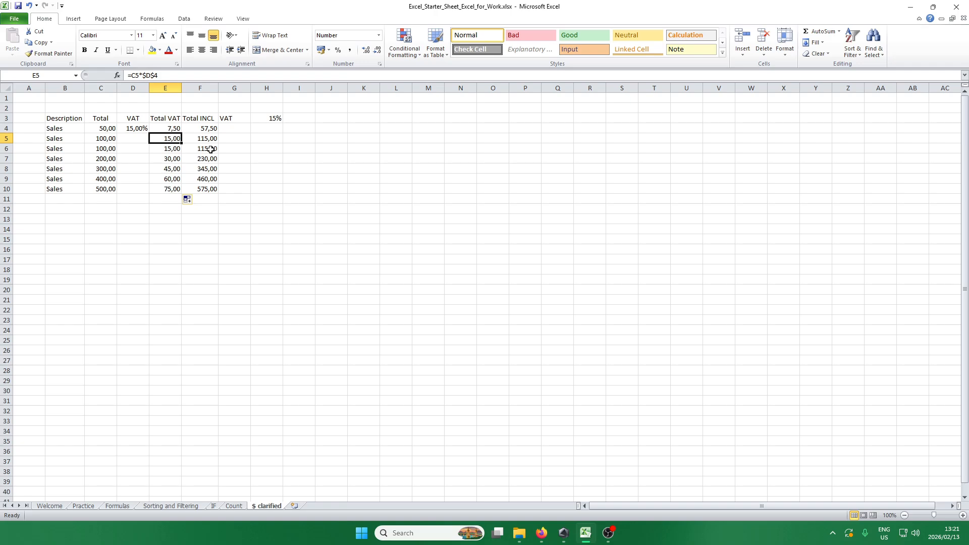
Highlight the $D part of the absolute reference in the E5 formula to examine it, leaving the formula as is.
click(152, 75)
drag(151, 75, 143, 76)
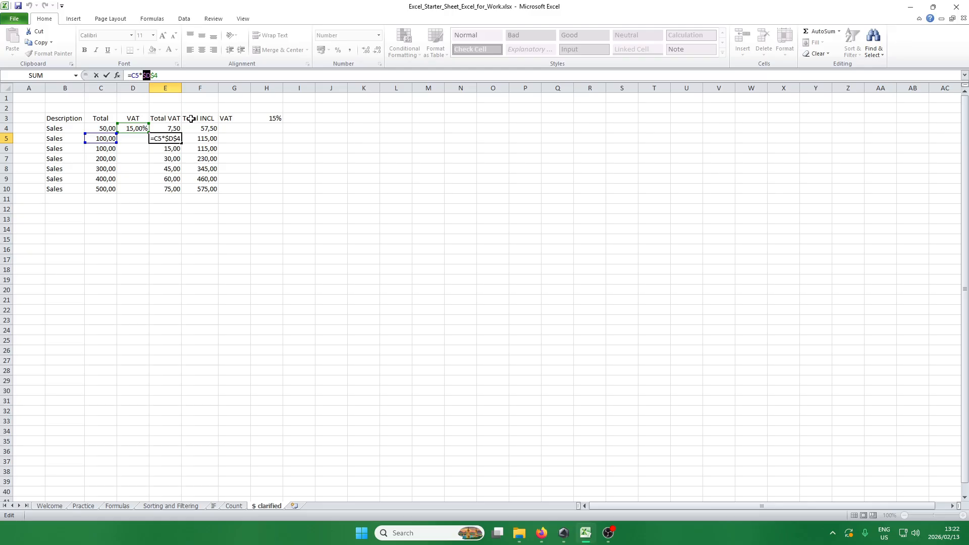
key(Return)
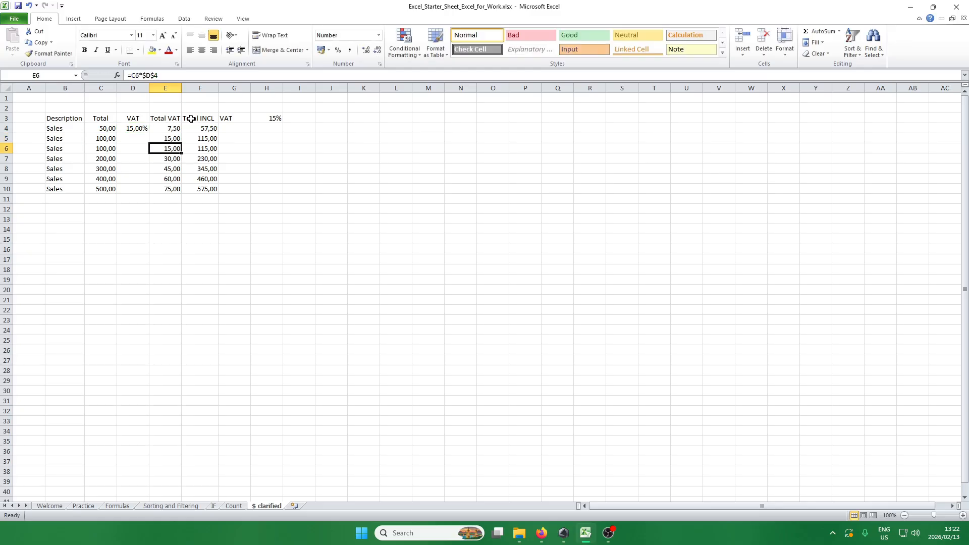
click(199, 205)
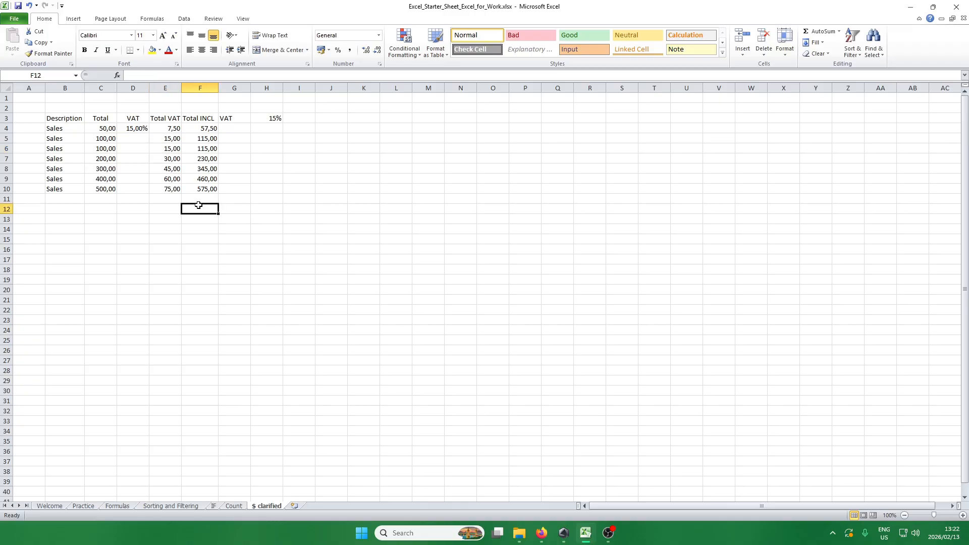
click(76, 207)
click(111, 205)
click(126, 209)
click(163, 208)
click(190, 208)
click(73, 210)
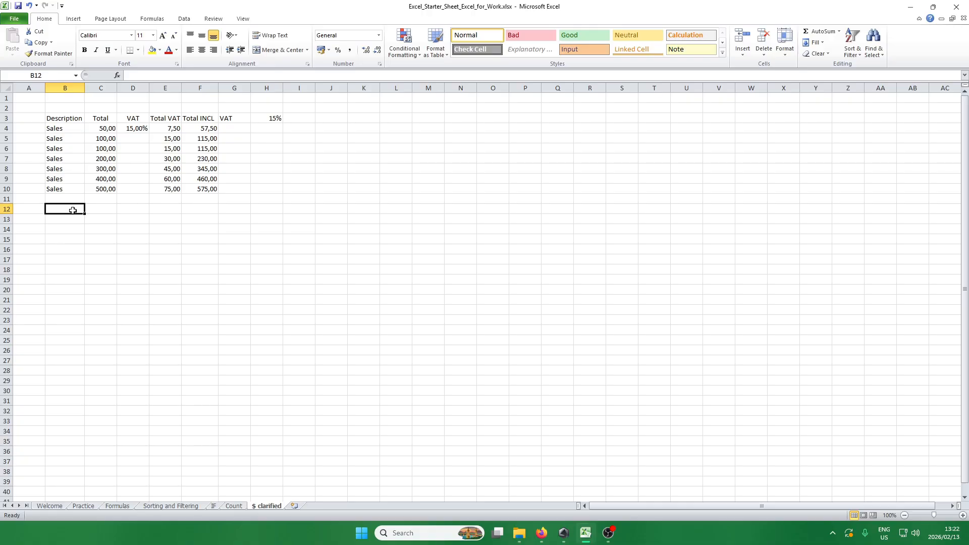